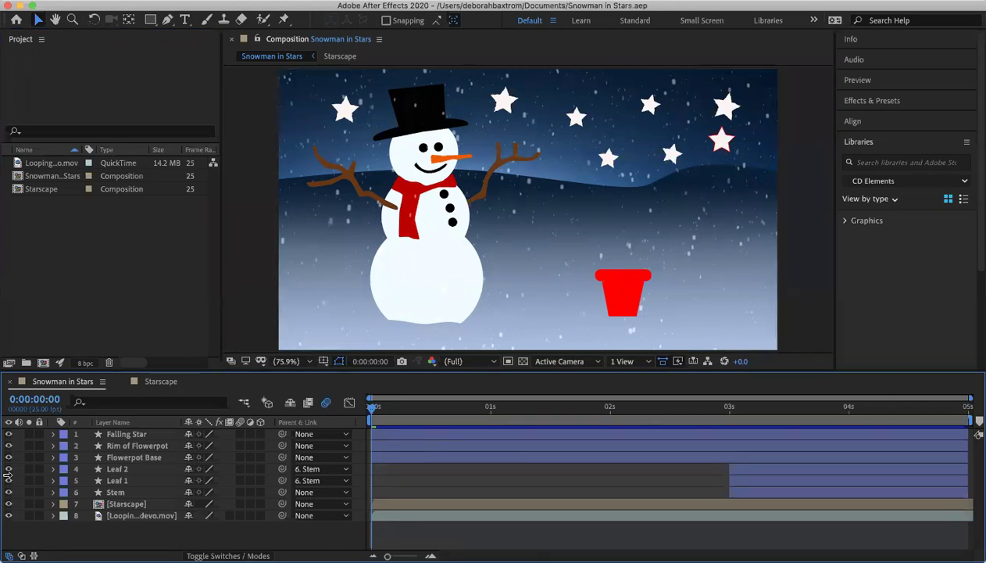
# - Move the playhead to 0:00:04:20 and open the Create Nulls From Paths script
pyautogui.click(45, 399)
pyautogui.write('420')
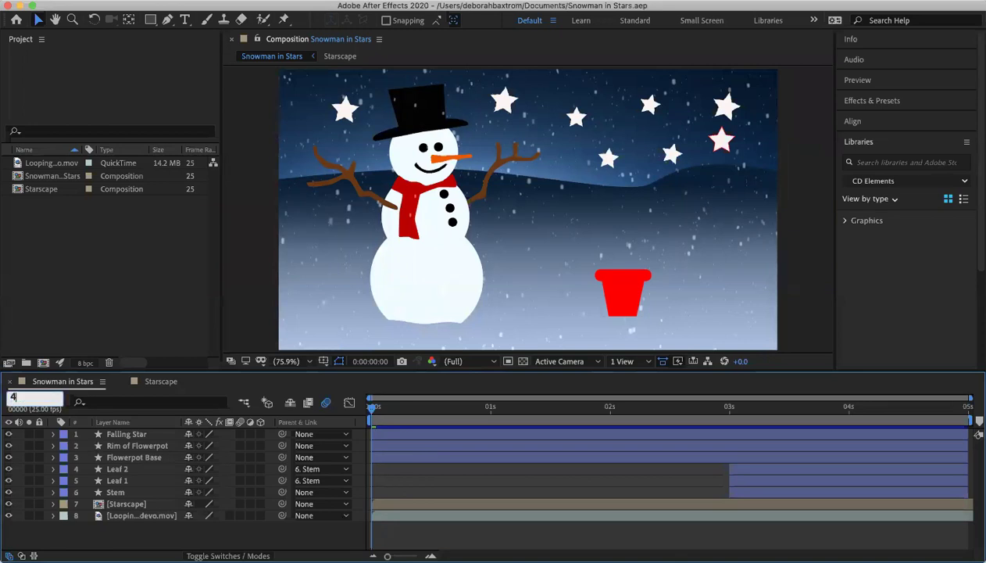
pyautogui.press('Return')
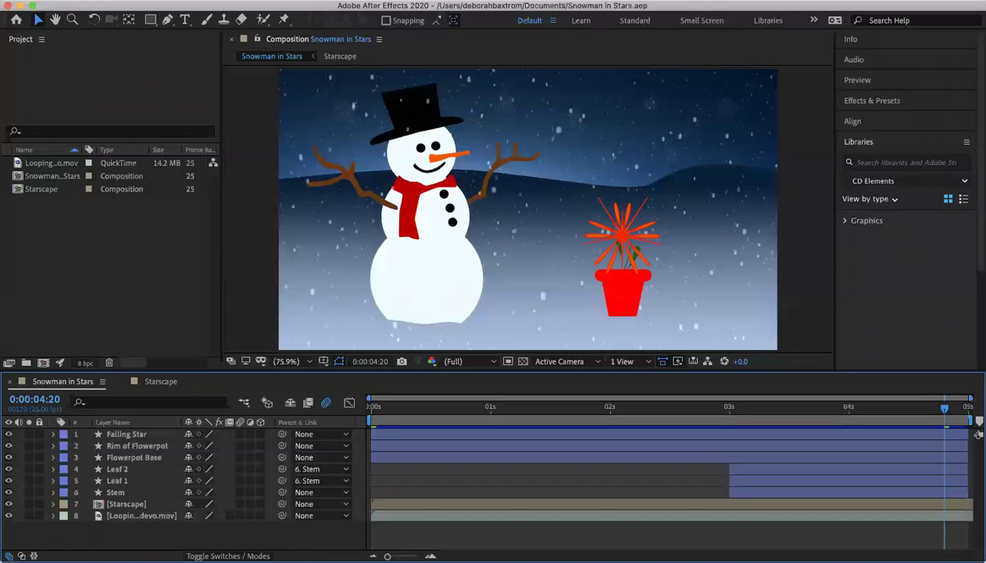
pyautogui.click(418, 2)
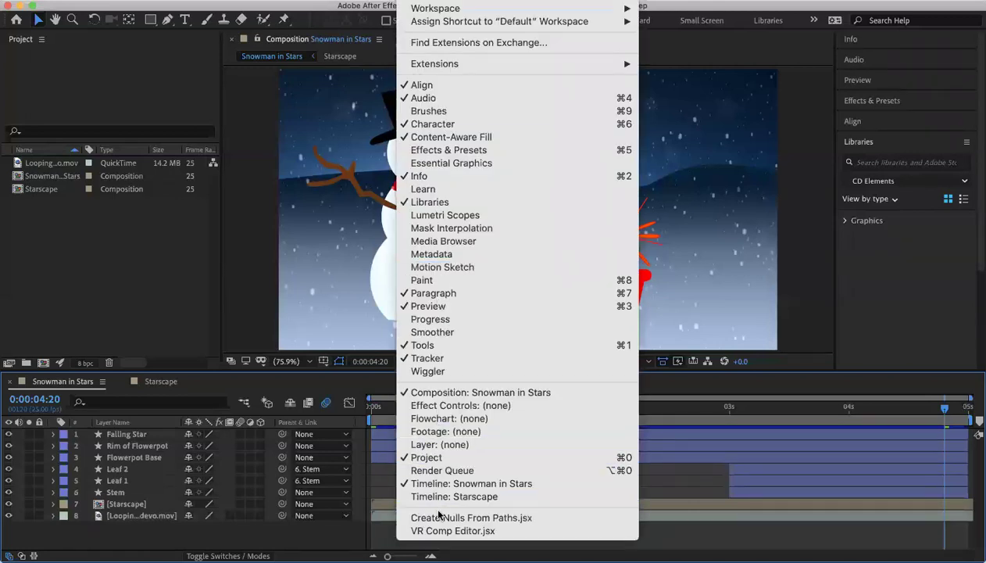
pyautogui.click(505, 518)
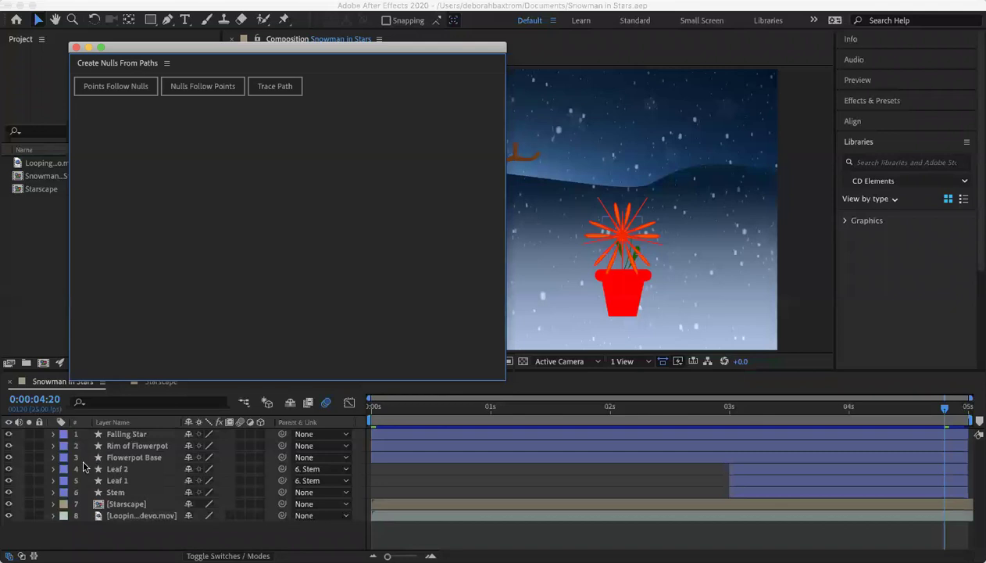
# - Select the Path property of the Stem layer's Shape 1 and generate control nulls with Points Follow Nulls, closing the script panel
pyautogui.click(53, 492)
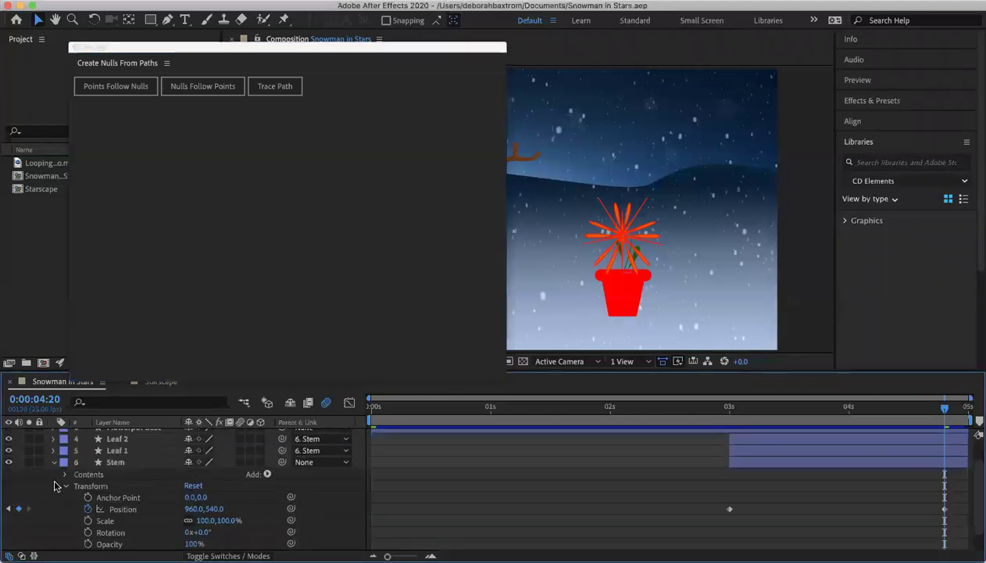
pyautogui.click(65, 474)
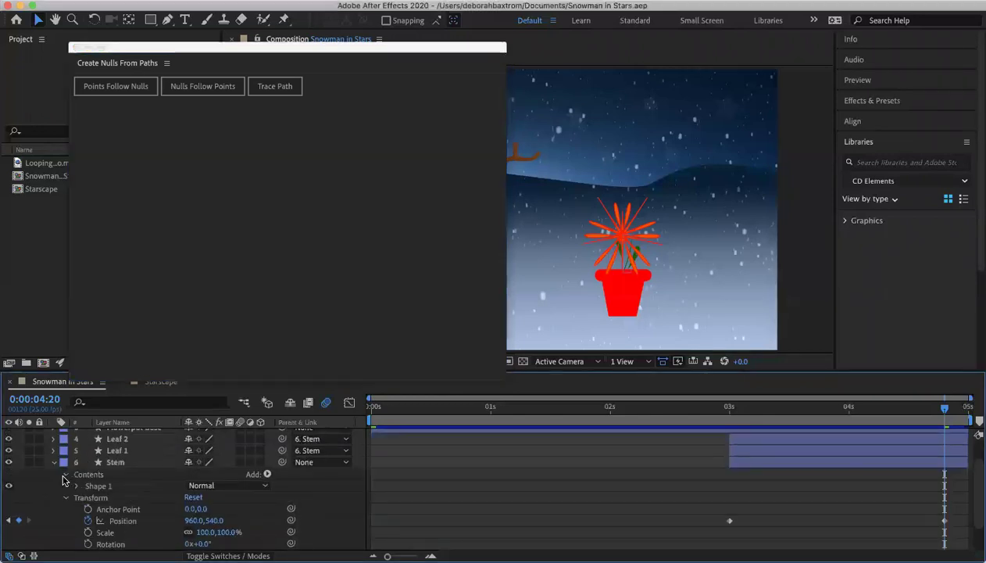
pyautogui.click(76, 486)
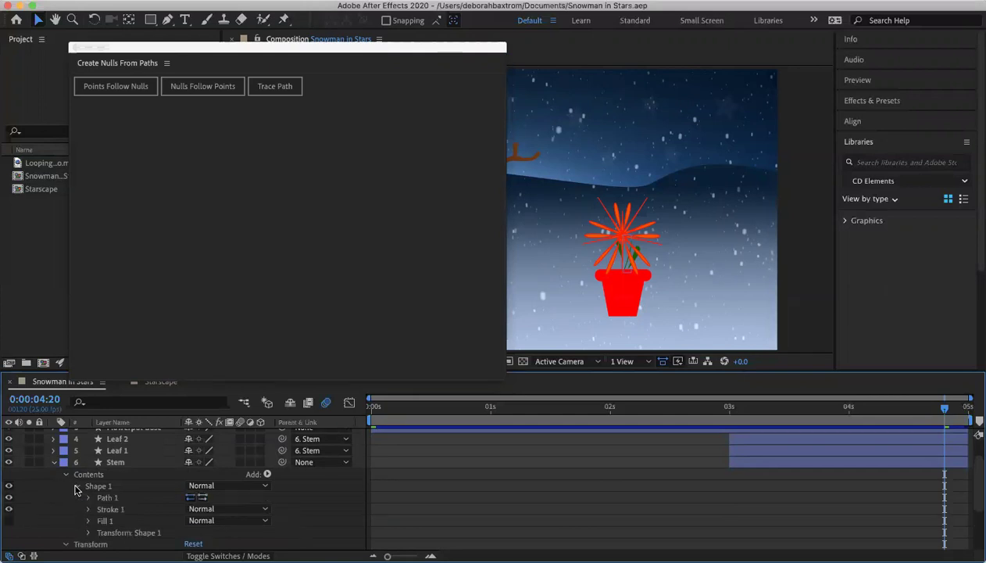
pyautogui.click(88, 498)
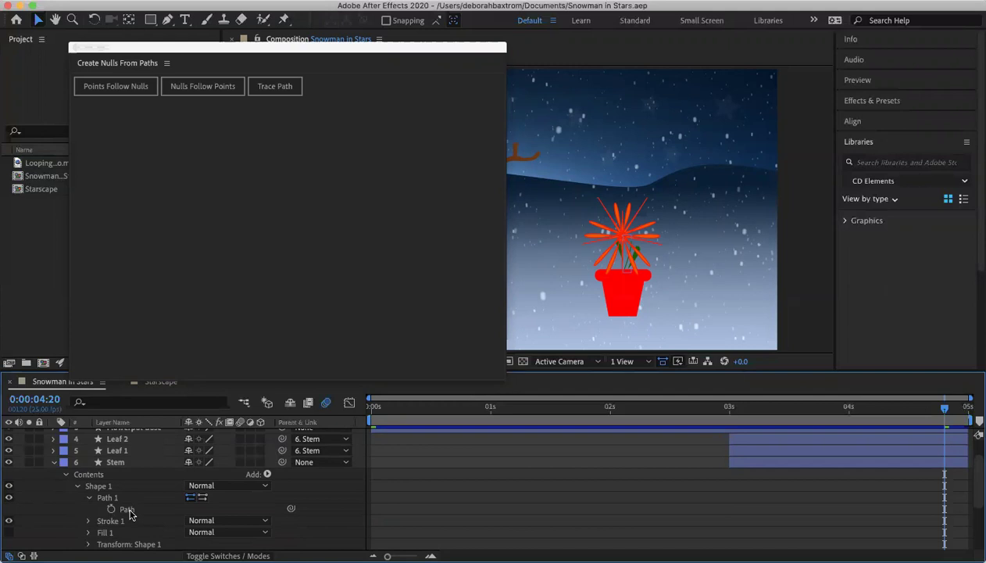
pyautogui.click(129, 511)
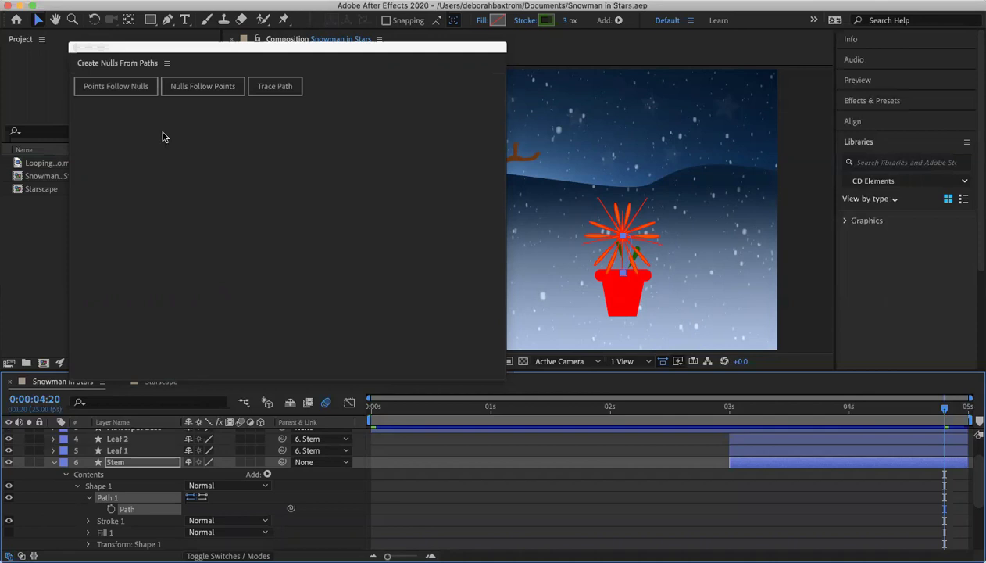
pyautogui.click(124, 92)
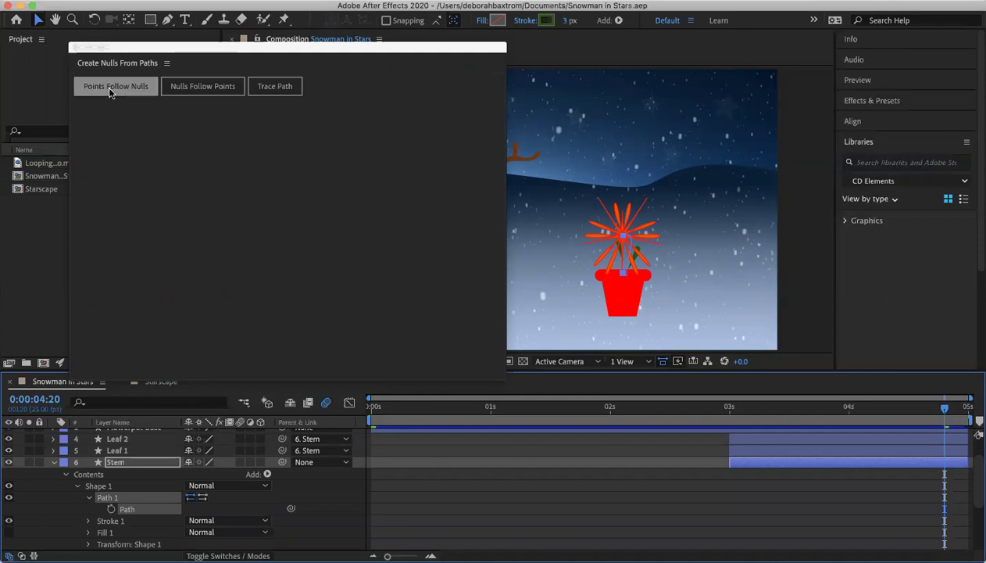
pyautogui.click(110, 92)
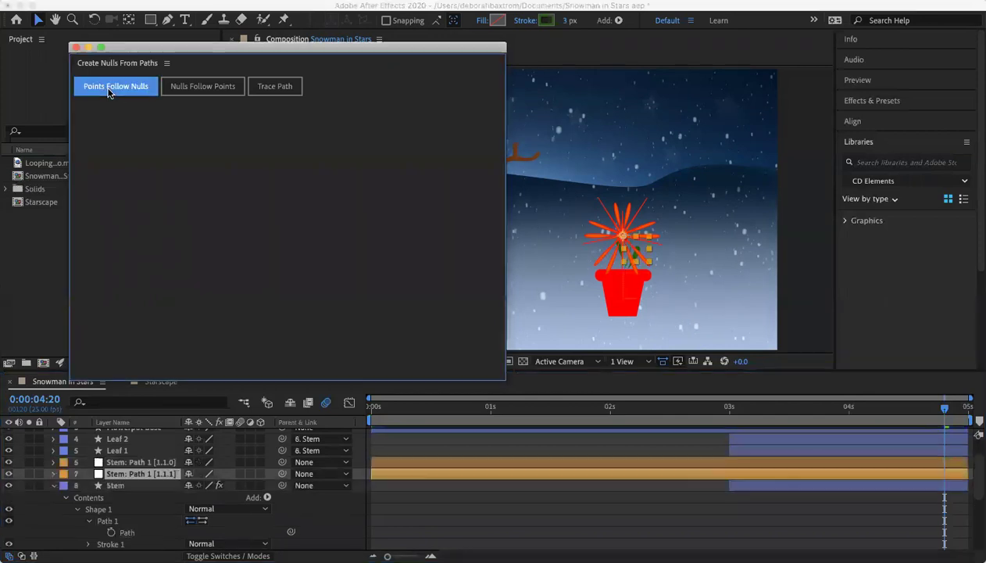
pyautogui.click(76, 49)
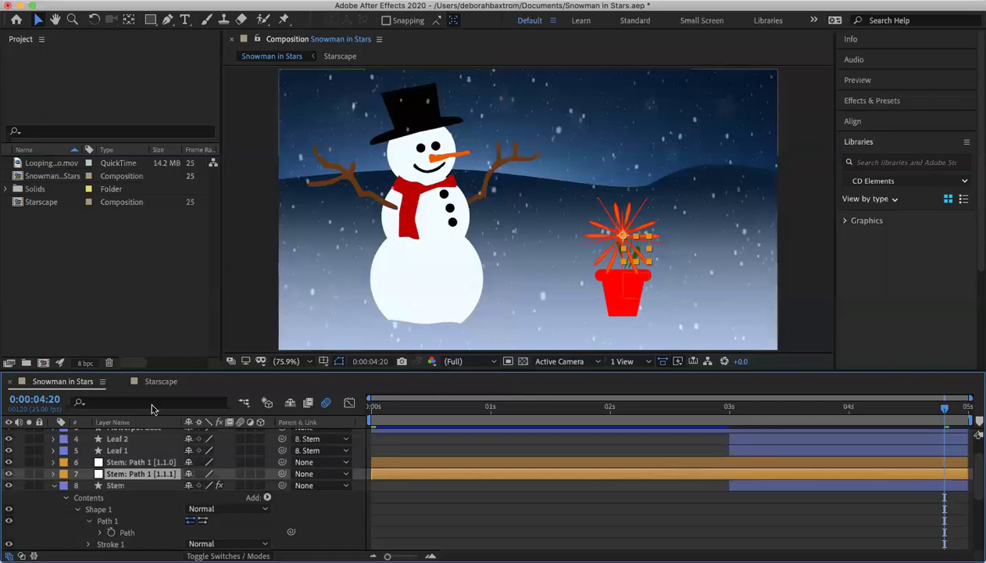
# - Delete the null at the stem's base, Stem: Path 1 [1.1.0], and parent the remaining stem null to the Falling Star layer
pyautogui.click(152, 463)
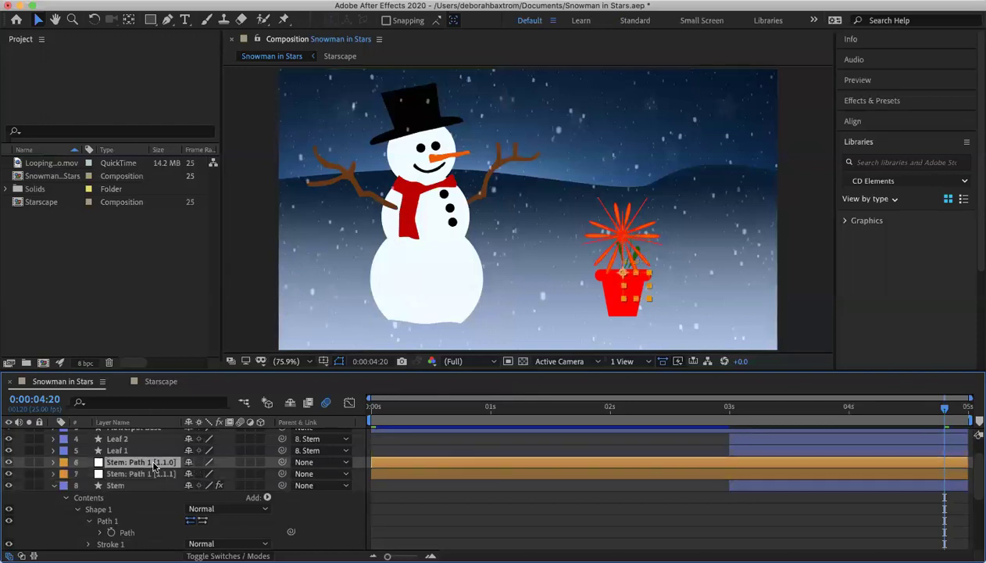
pyautogui.press('Delete')
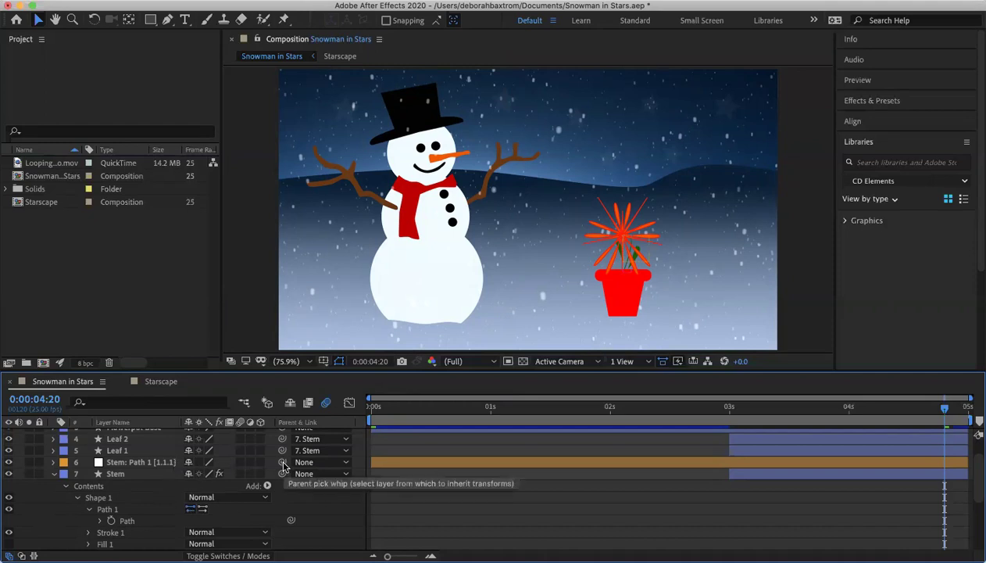
pyautogui.scroll(2, 283, 466)
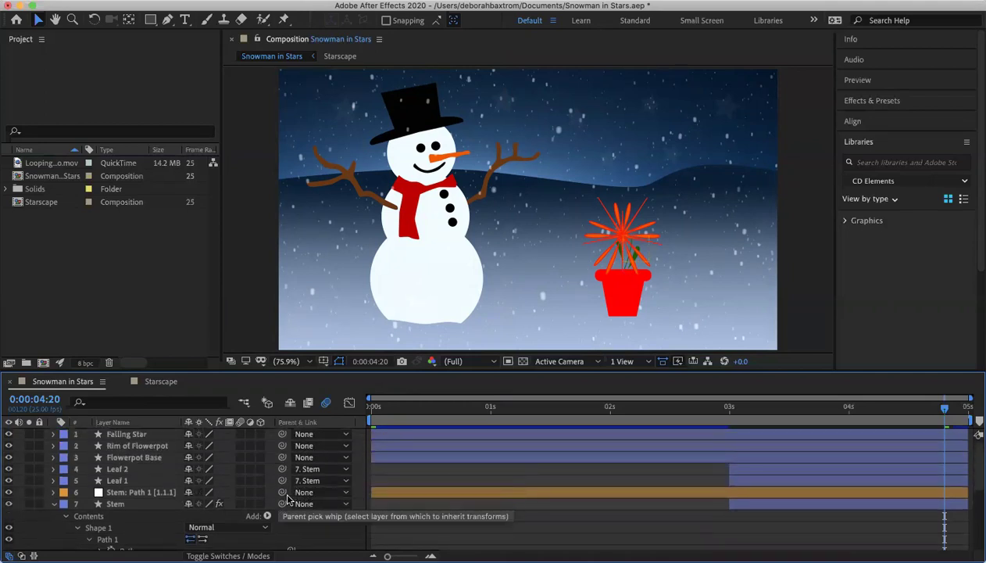
pyautogui.moveTo(284, 497); pyautogui.dragTo(281, 440)
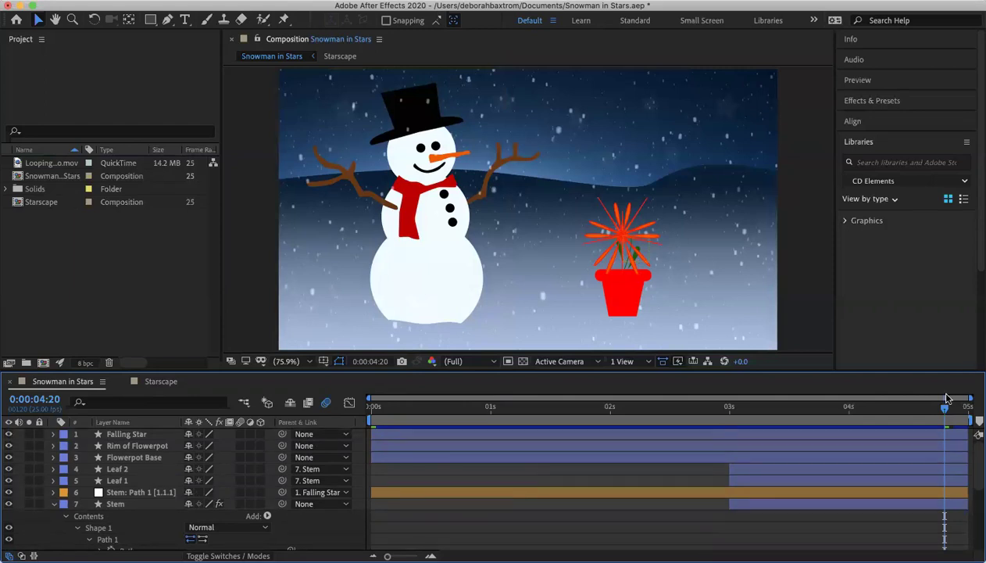
pyautogui.moveTo(829, 401); pyautogui.dragTo(813, 418)
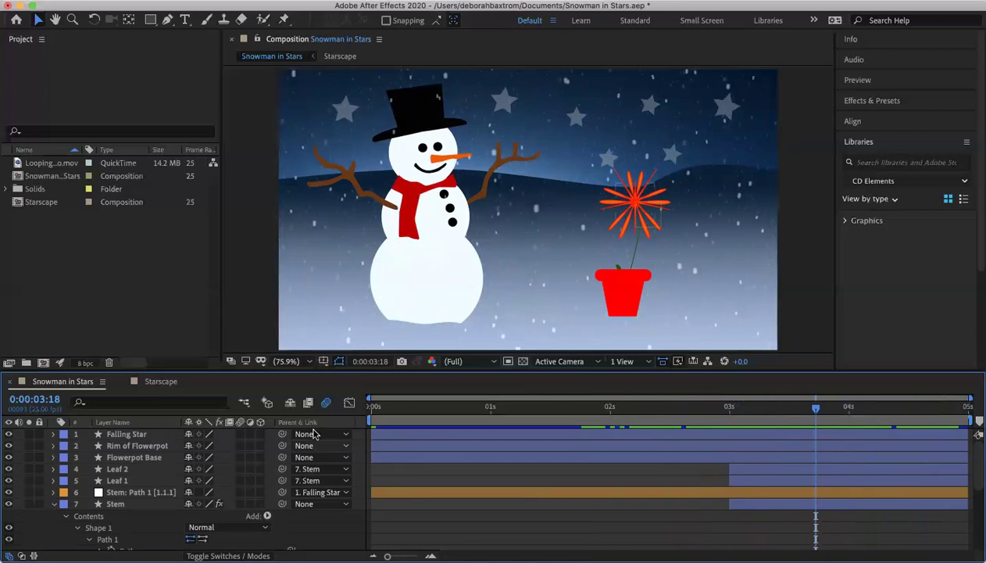
# - At 0:00:04:24, move the Falling Star flower slightly to the right so it leans over the flowerpot's edge
pyautogui.click(45, 400)
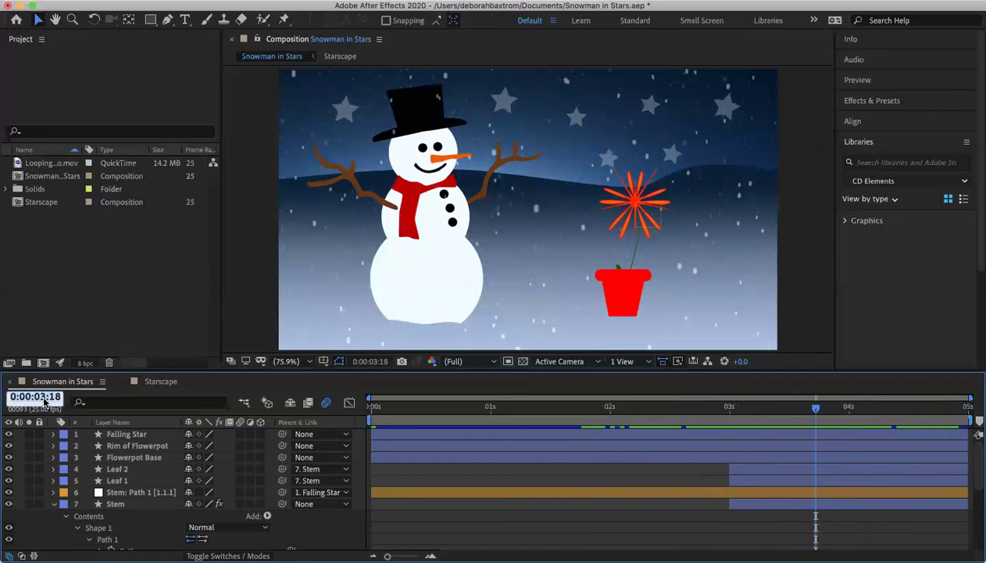
pyautogui.write('424')
pyautogui.press('Return')
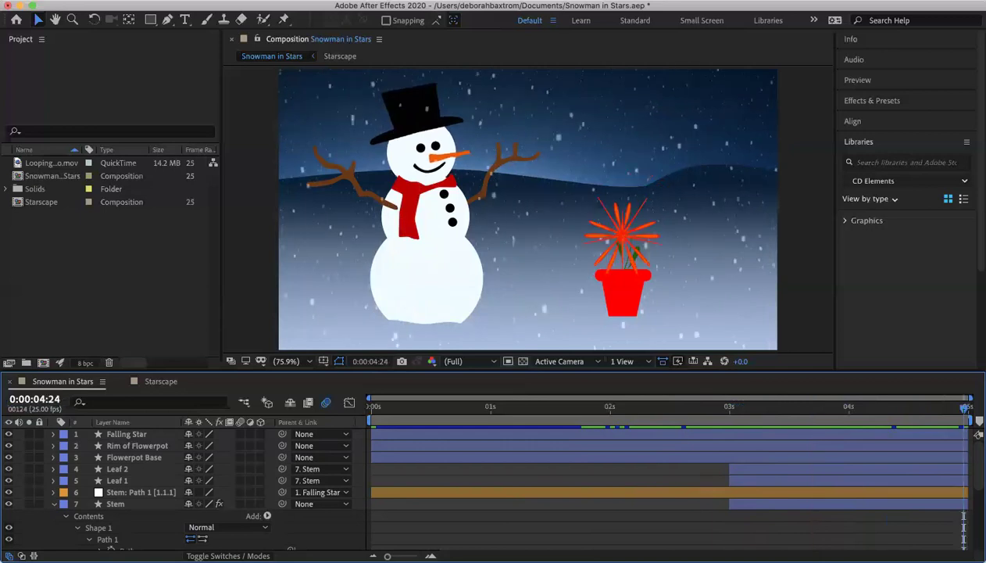
pyautogui.click(38, 19)
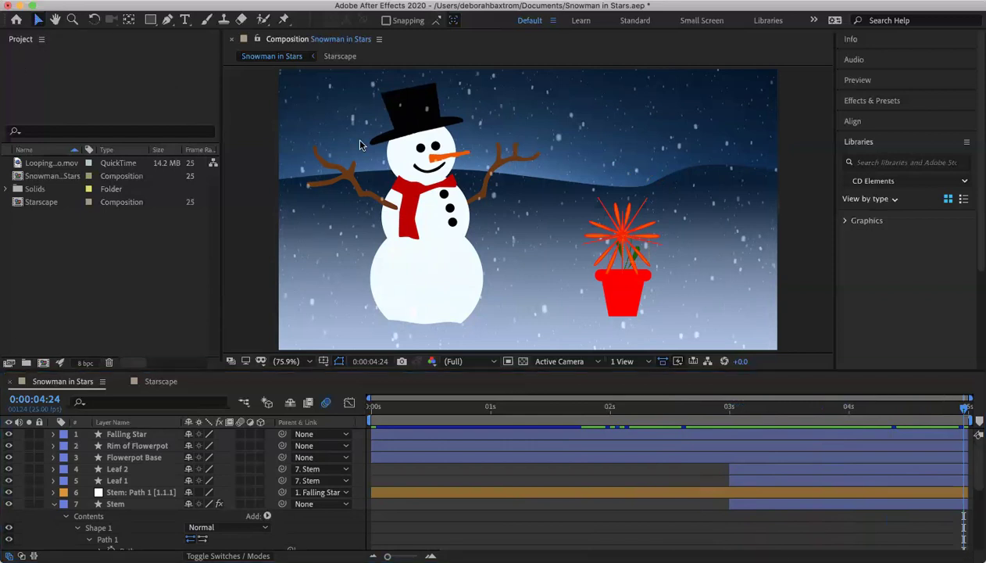
pyautogui.moveTo(624, 238); pyautogui.dragTo(648, 240)
# - Reveal the Falling Star layer's Rotation and start keyframing it at 0:00:04:20
pyautogui.click(143, 439)
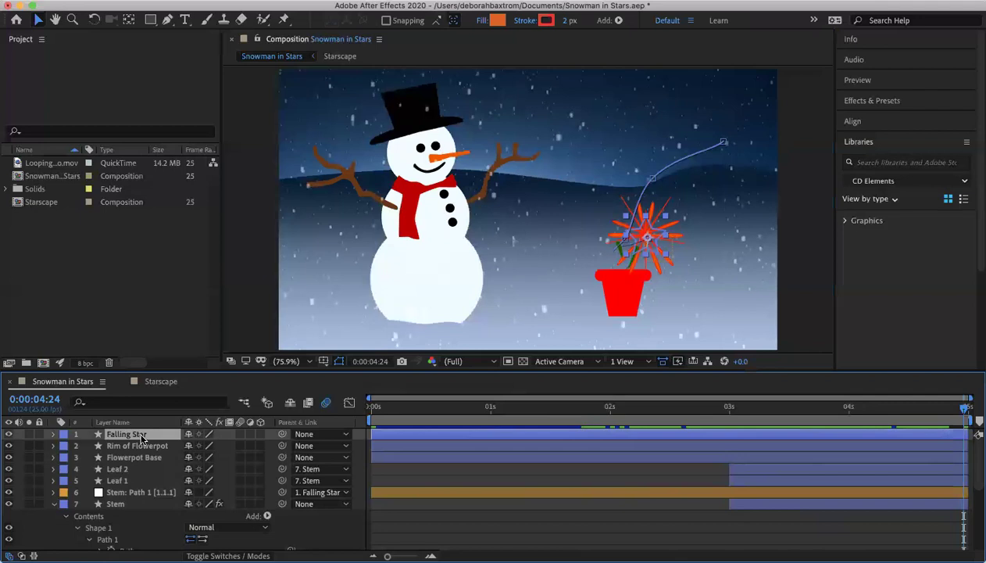
pyautogui.press('r')
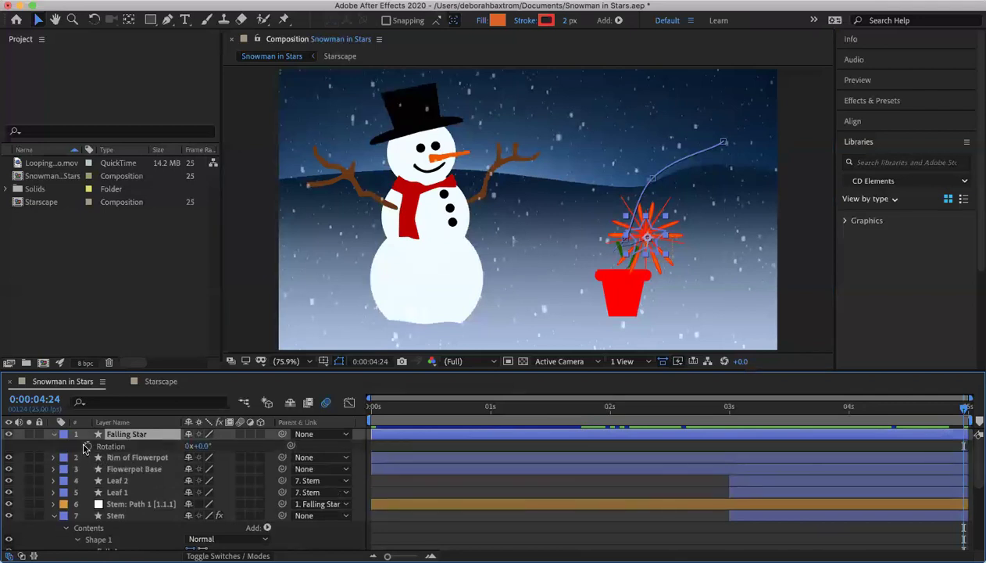
pyautogui.click(38, 401)
pyautogui.write('420')
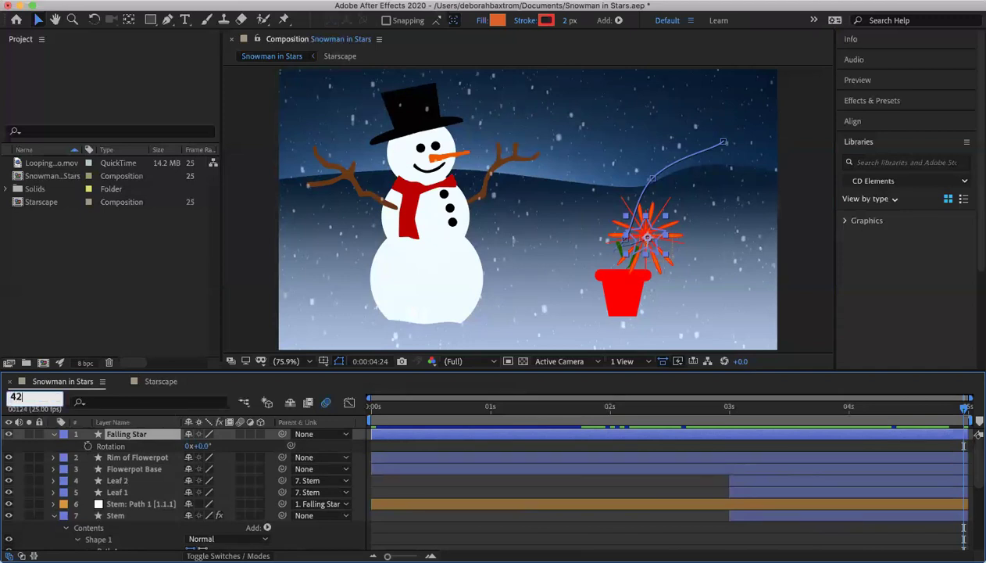
pyautogui.press('Return')
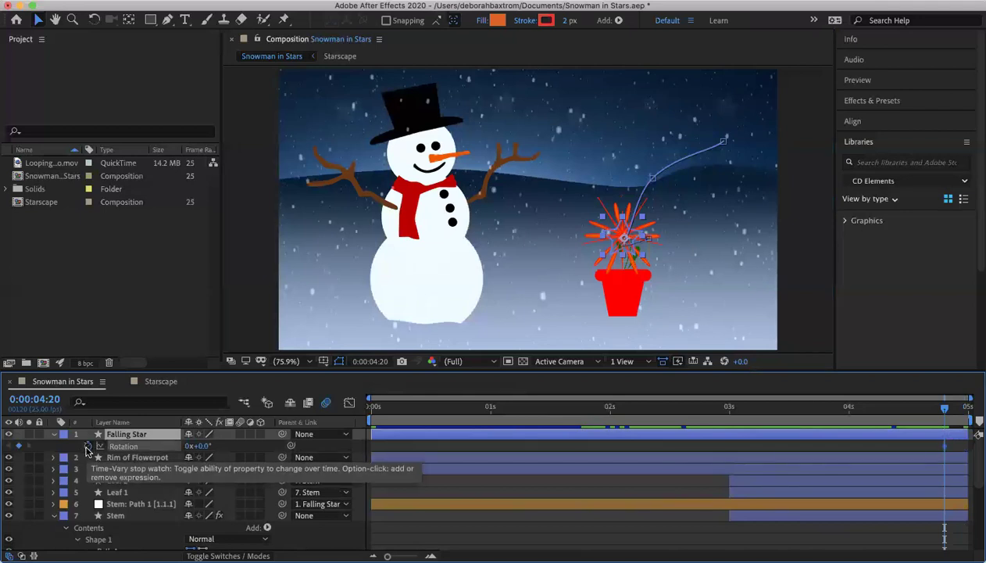
pyautogui.click(87, 447)
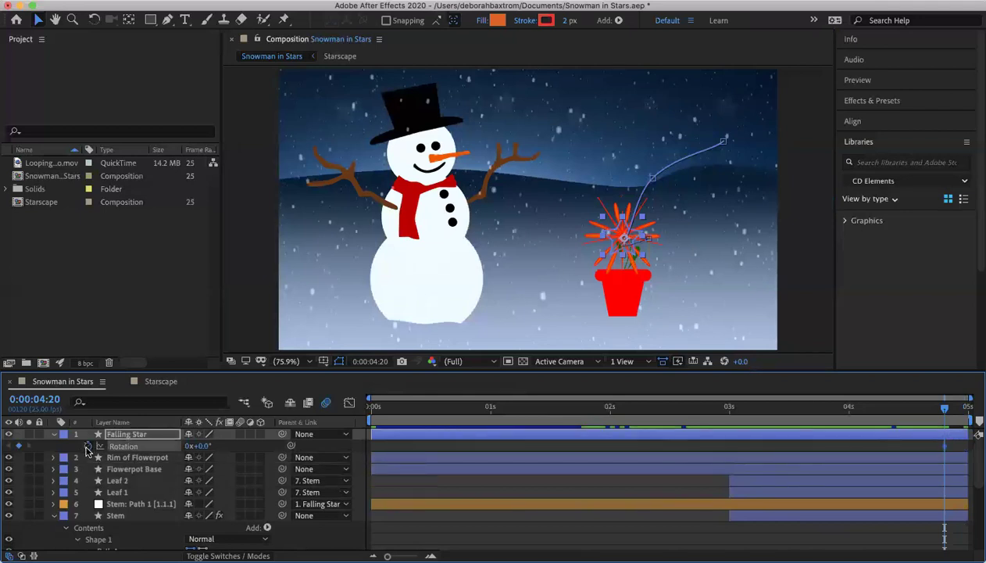
# - At 0:00:04:24, set the Falling Star layer's Rotation to 30°
pyautogui.click(43, 400)
pyautogui.write('424')
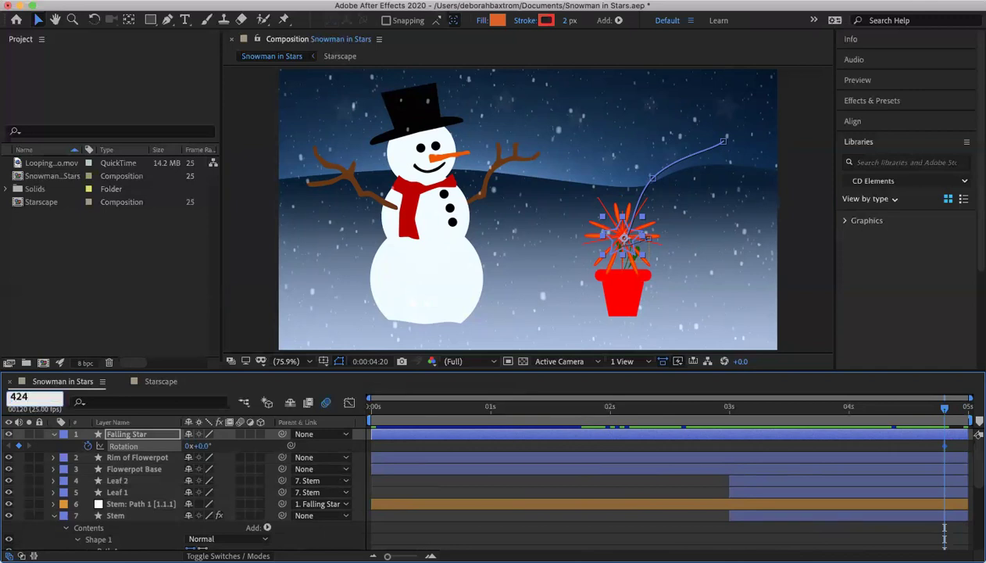
pyautogui.press('Return')
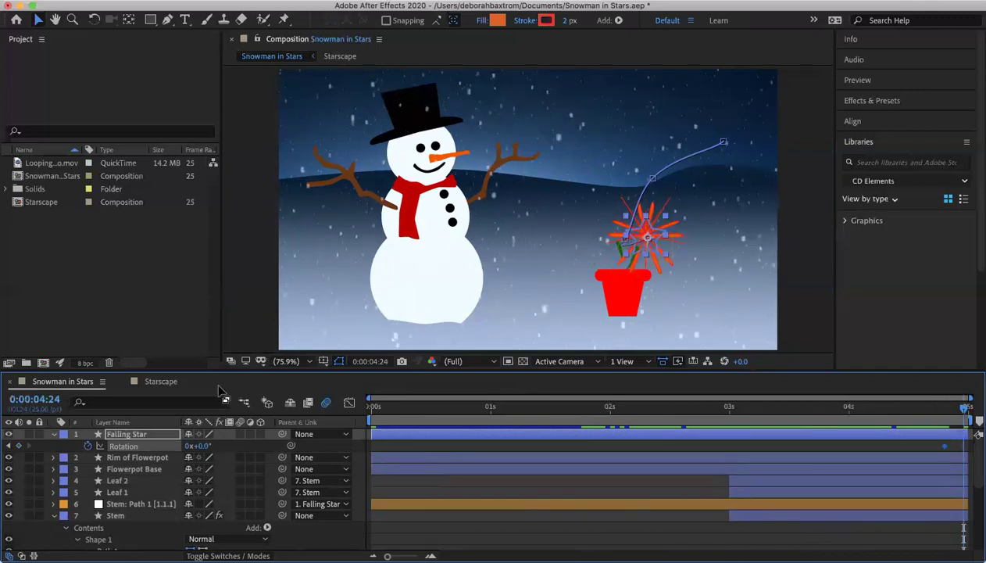
pyautogui.click(202, 445)
pyautogui.write('30')
pyautogui.press('Return')
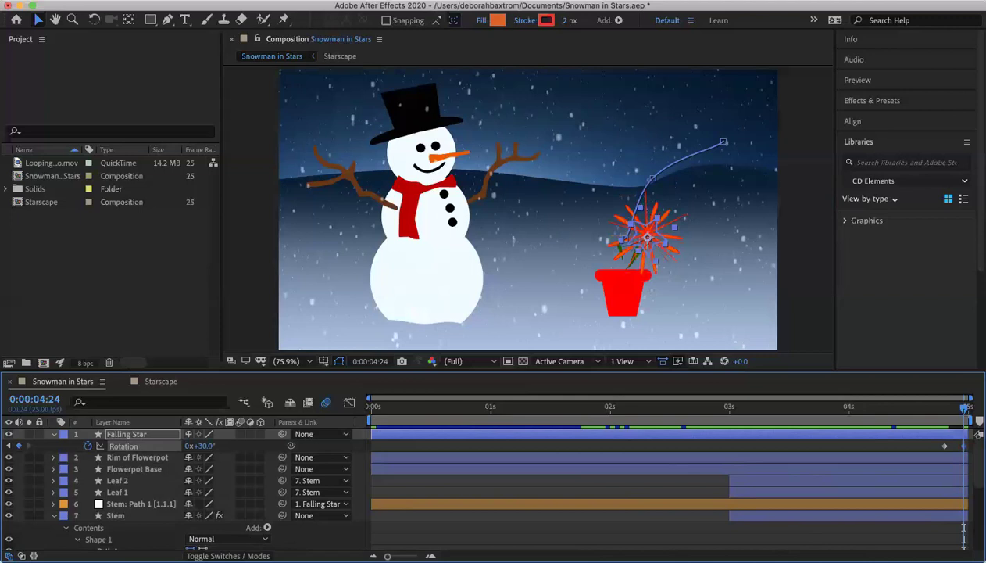
# - Collapse the Falling Star and Stem layer properties and preview the animation from the start
pyautogui.click(52, 434)
pyautogui.click(53, 504)
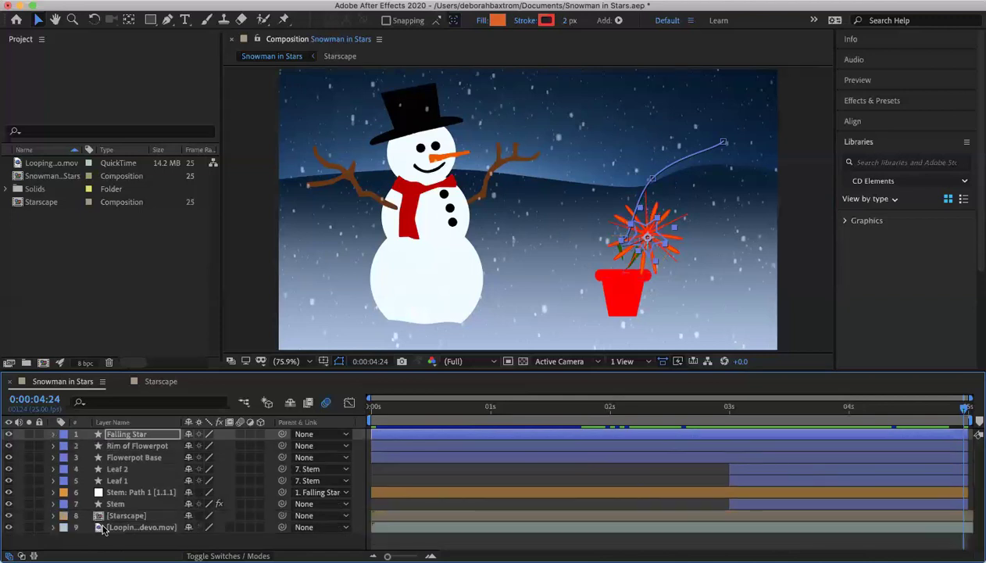
pyautogui.click(169, 548)
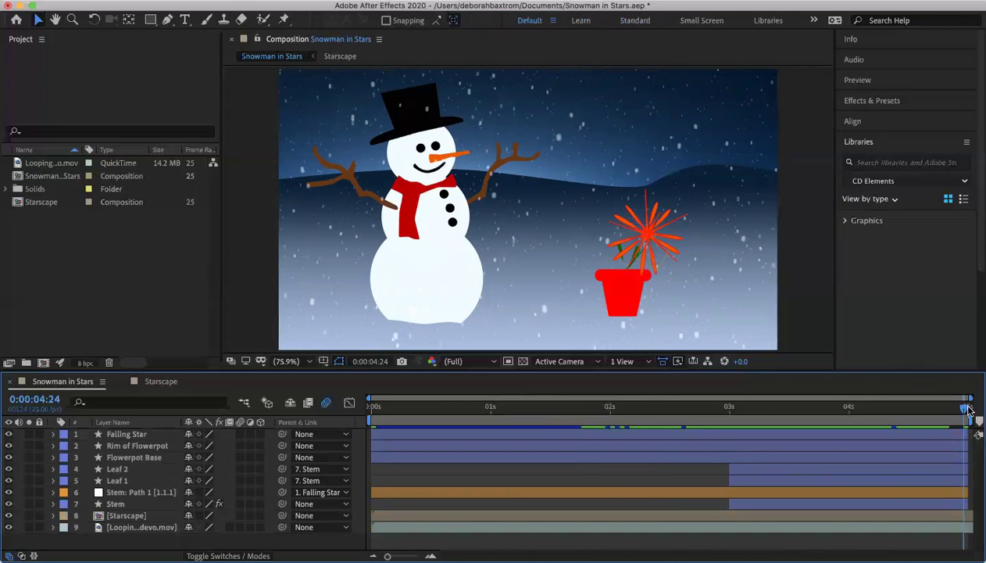
pyautogui.press('Home')
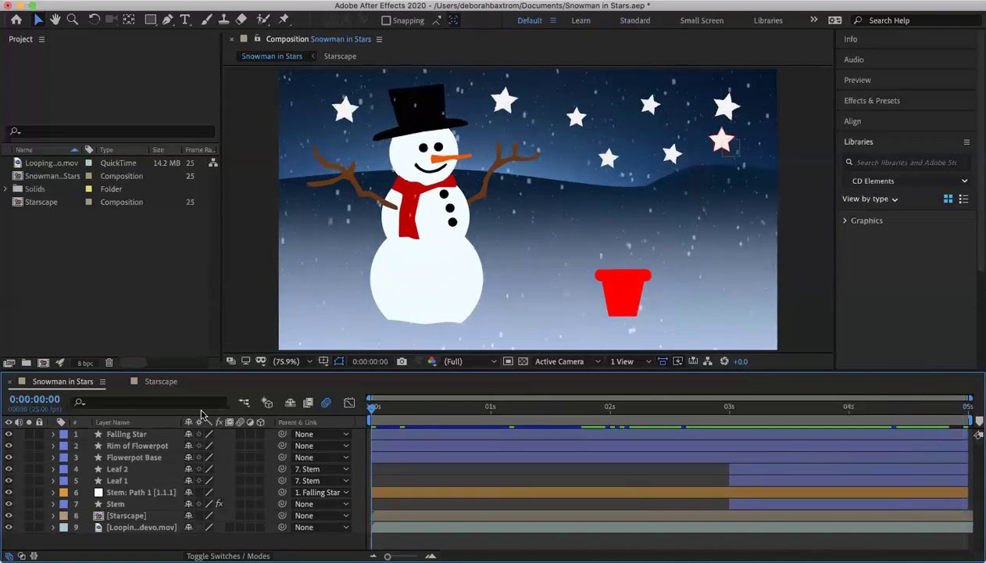
pyautogui.press('space')
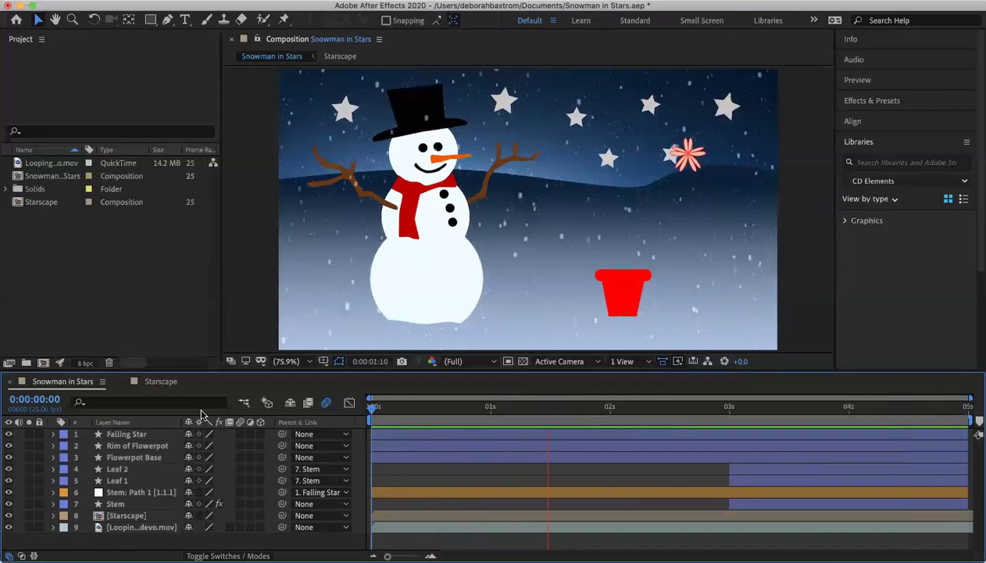